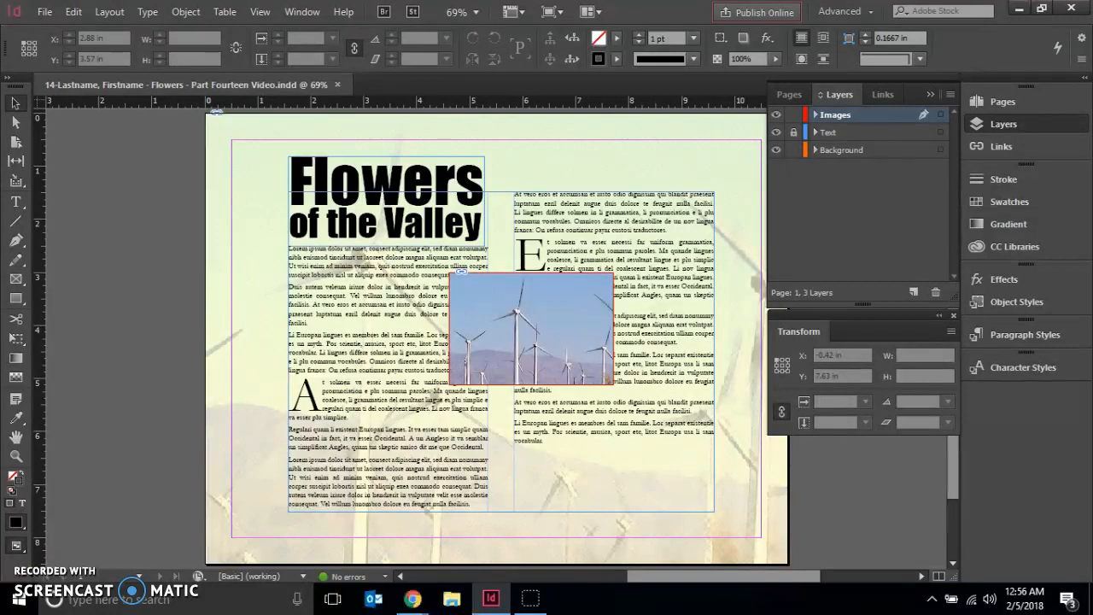
- Select the windmills photo between the text columns, open Text Wrap, and dock the Text Wrap and Transform panels with the collapsed panels
left_click(15, 103)
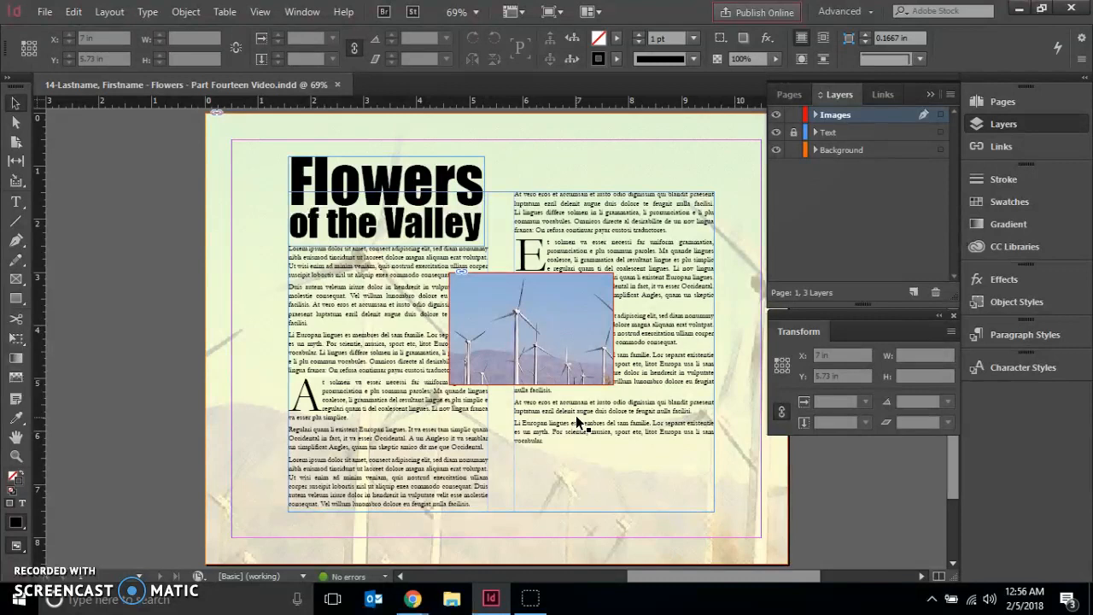
left_click(500, 352)
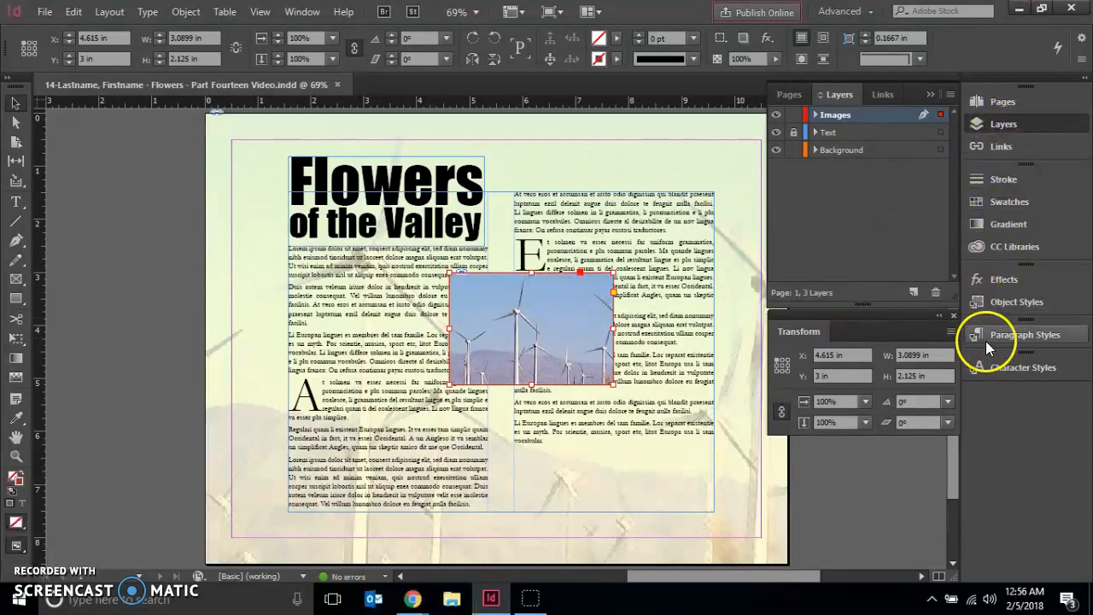
left_click(302, 11)
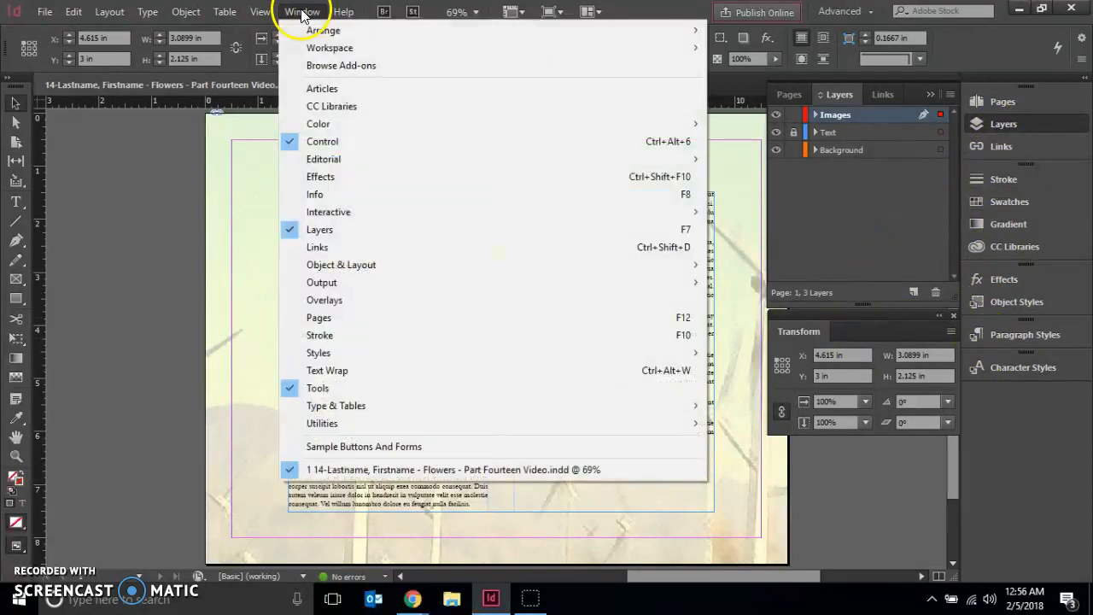
left_click(377, 371)
left_click_drag(572, 290, 1021, 402)
left_click_drag(859, 314, 1024, 438)
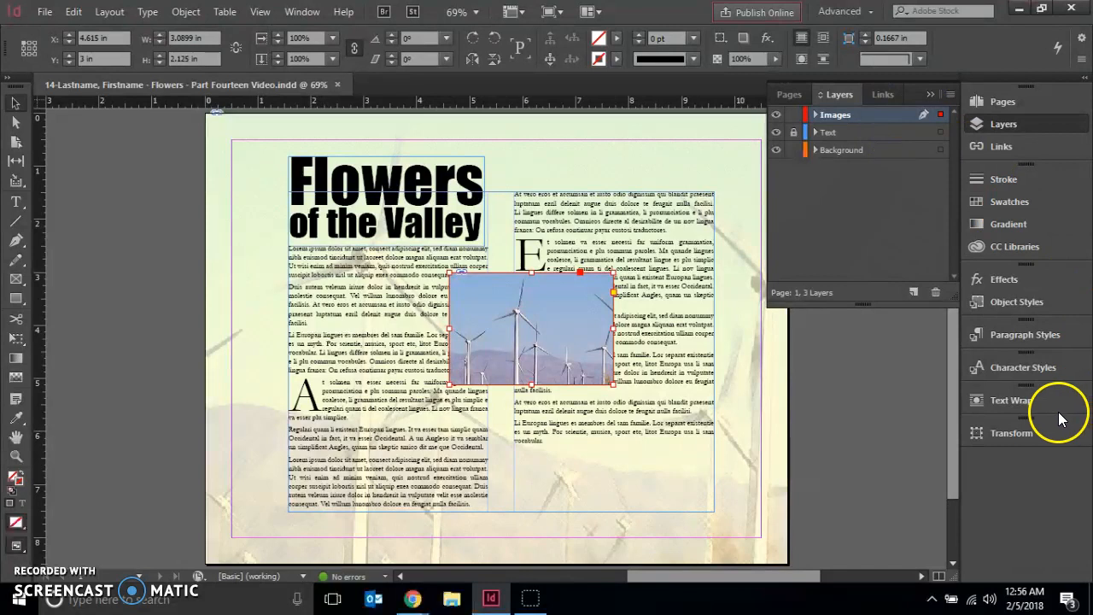
- Wrap the text around the bounding box of the selected windmills photo
left_click(1026, 406)
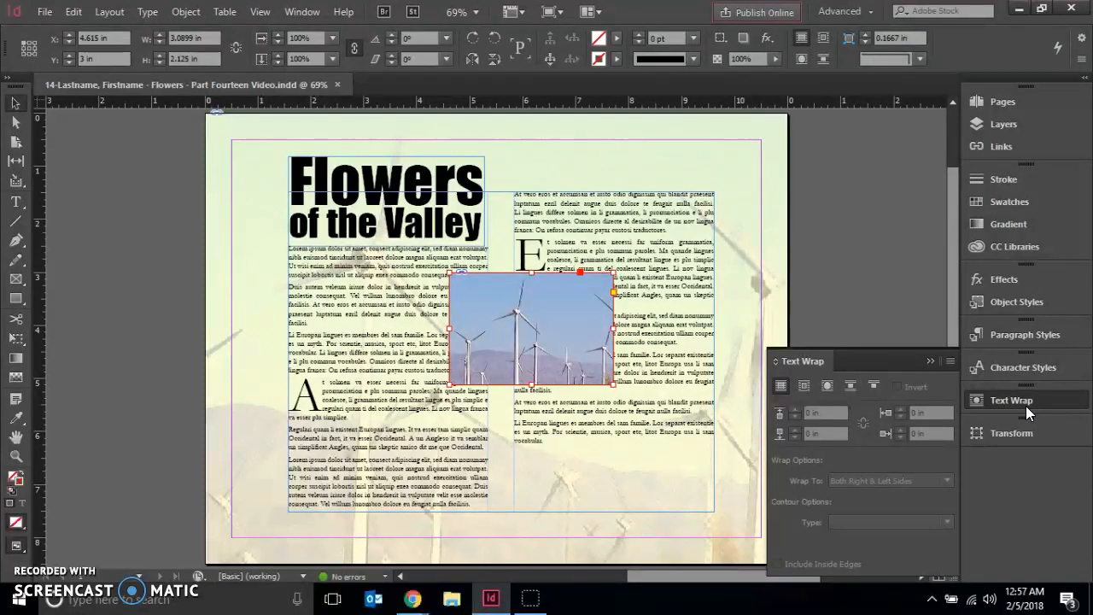
left_click(802, 388)
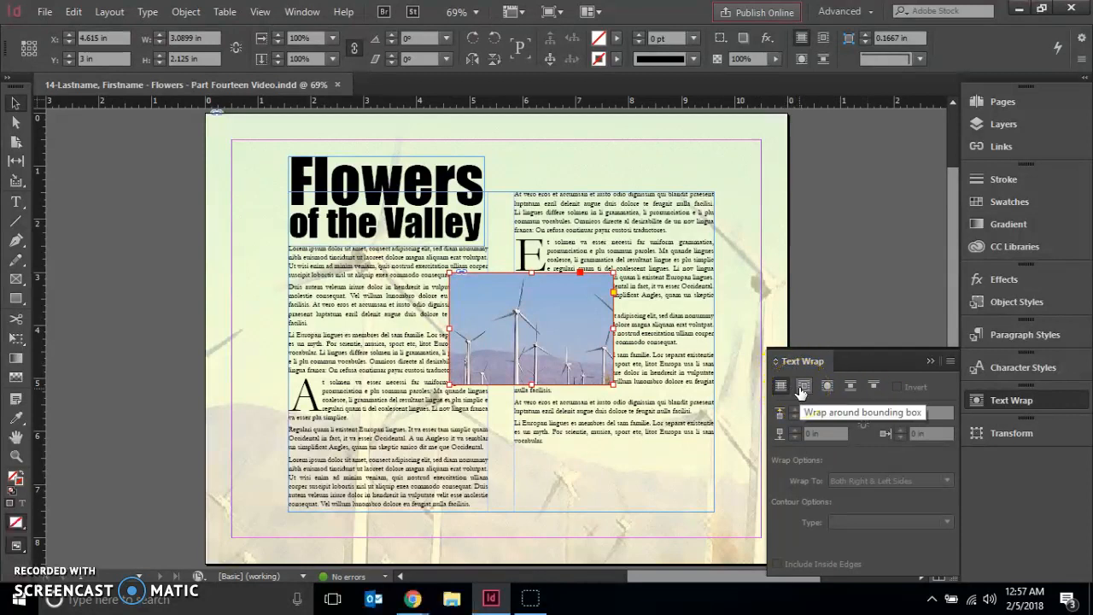
left_click(802, 389)
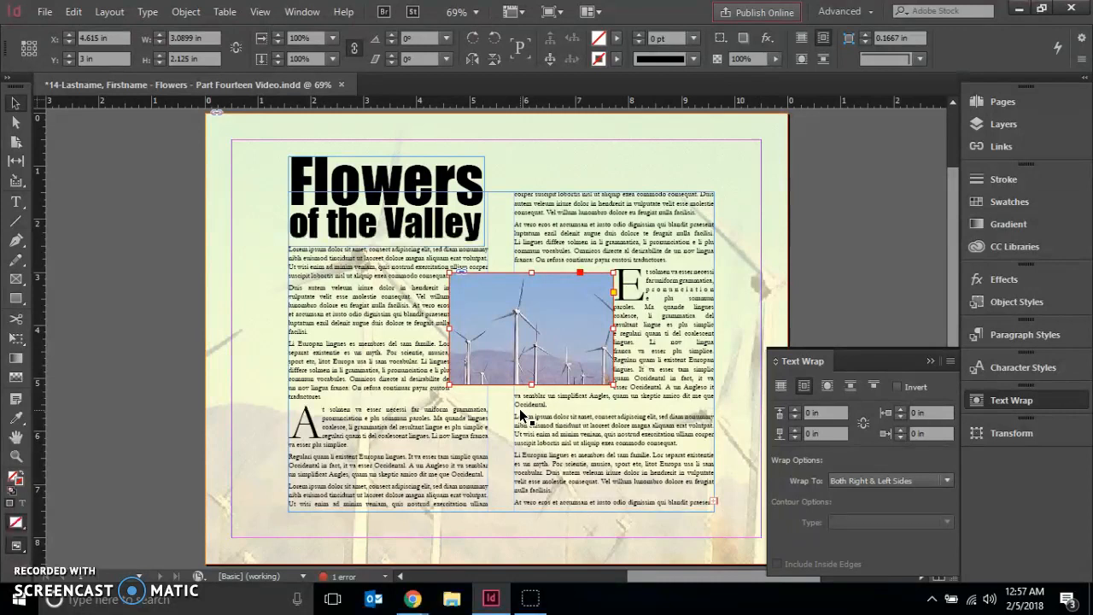
- Link the photo's text wrap offsets, set them all to 0.125 in, and deselect the photo
left_click(834, 471)
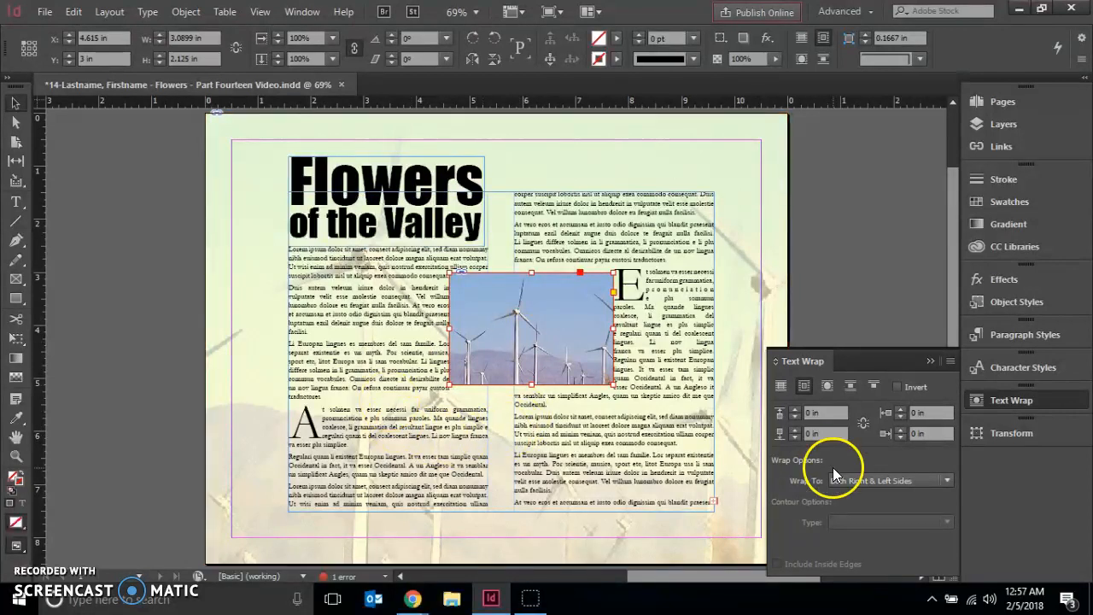
left_click(863, 425)
left_click(837, 413)
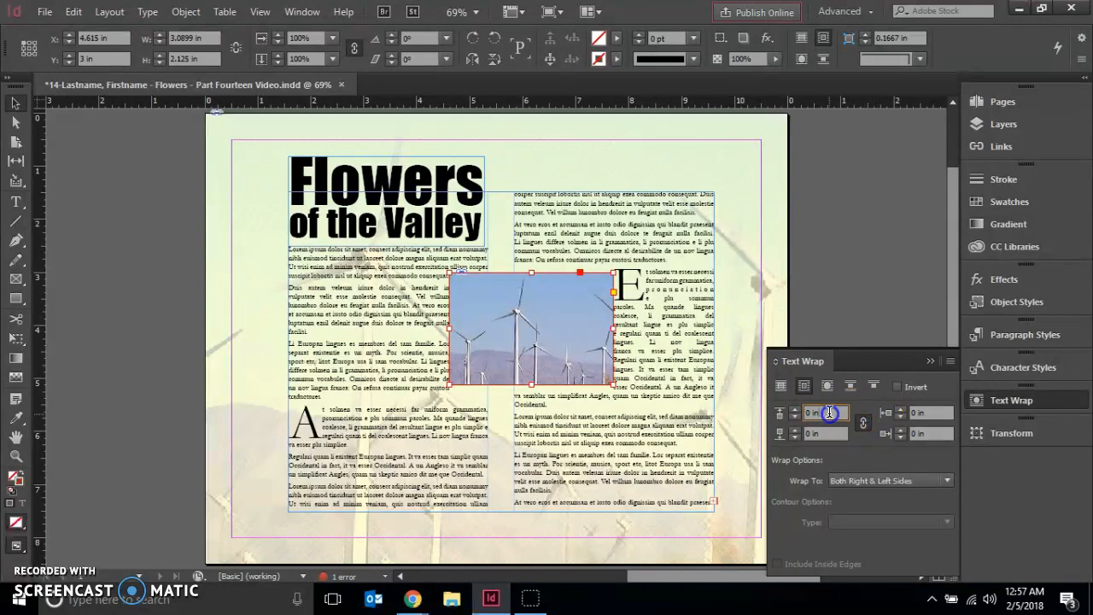
type(".1")
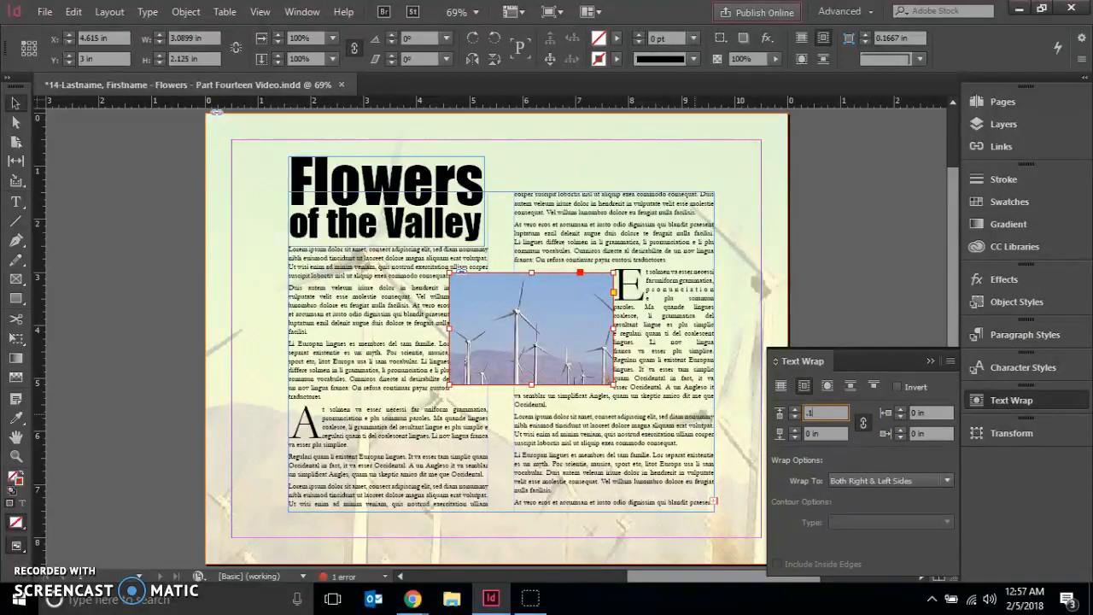
type("25")
key("Return")
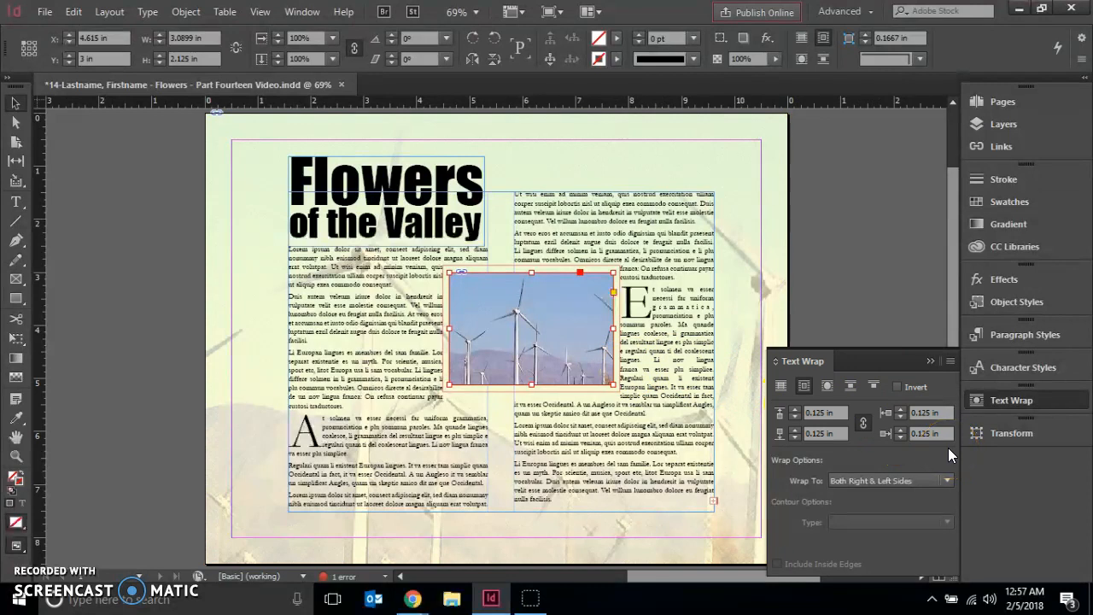
left_click(404, 286)
left_click(74, 174)
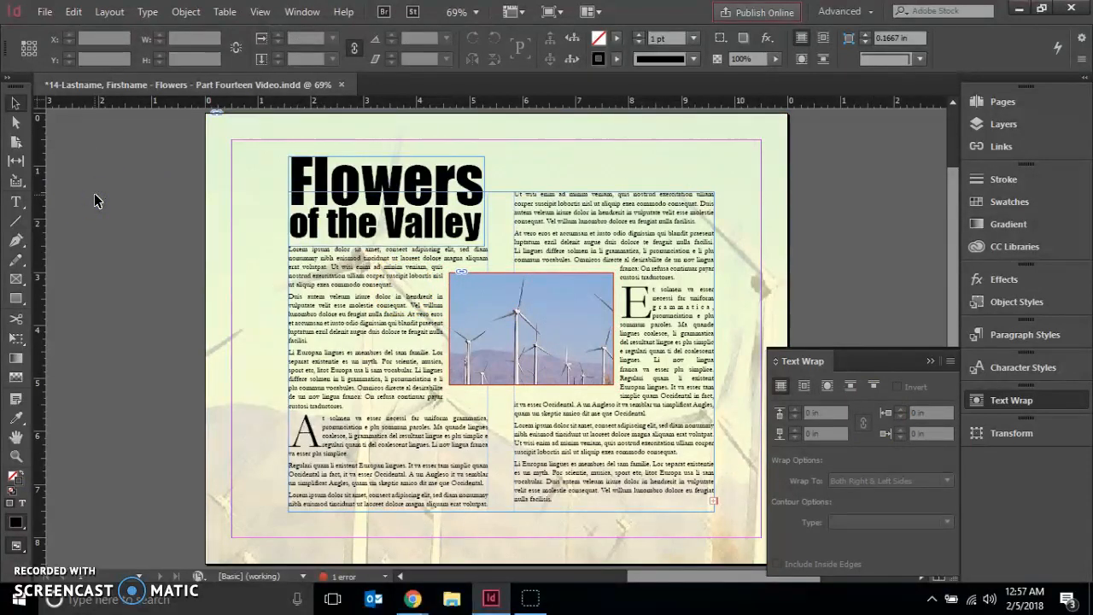
- Place Windmills Silhouette.psd from the Chapter 4 folder at full size near the start of the title, at X 1.75 in, Y 1 in
left_click(95, 199)
key("ctrl+d")
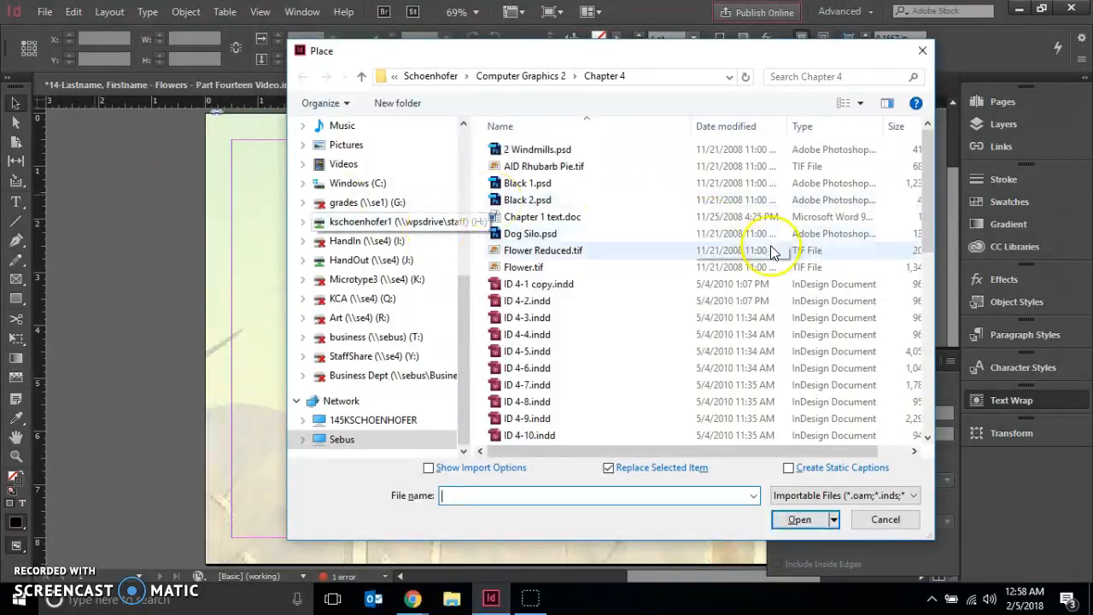
left_click_drag(932, 198, 905, 379)
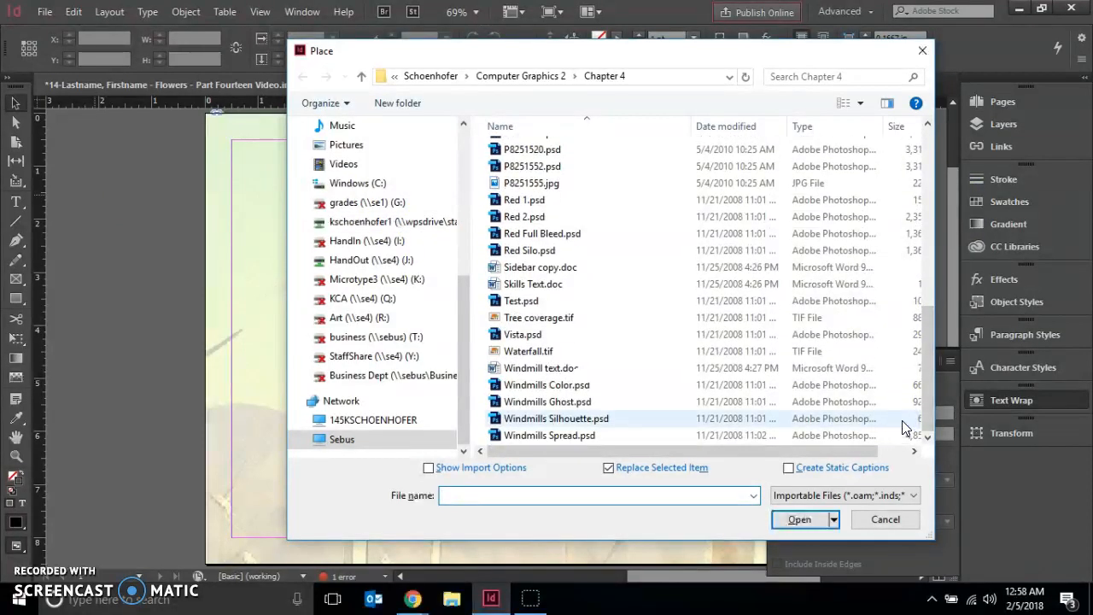
left_click(655, 419)
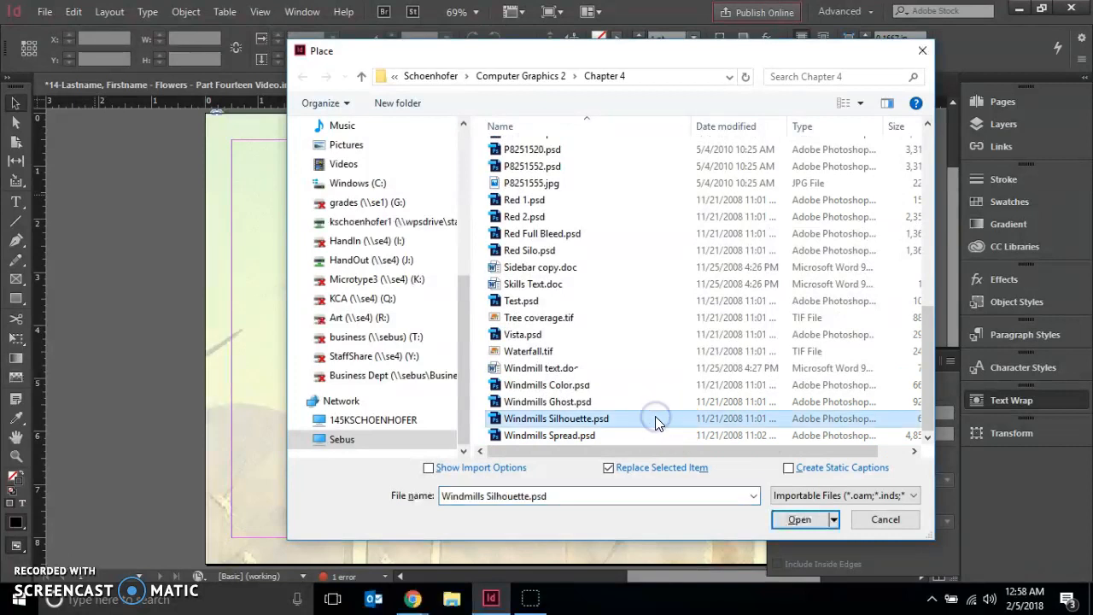
left_click(790, 520)
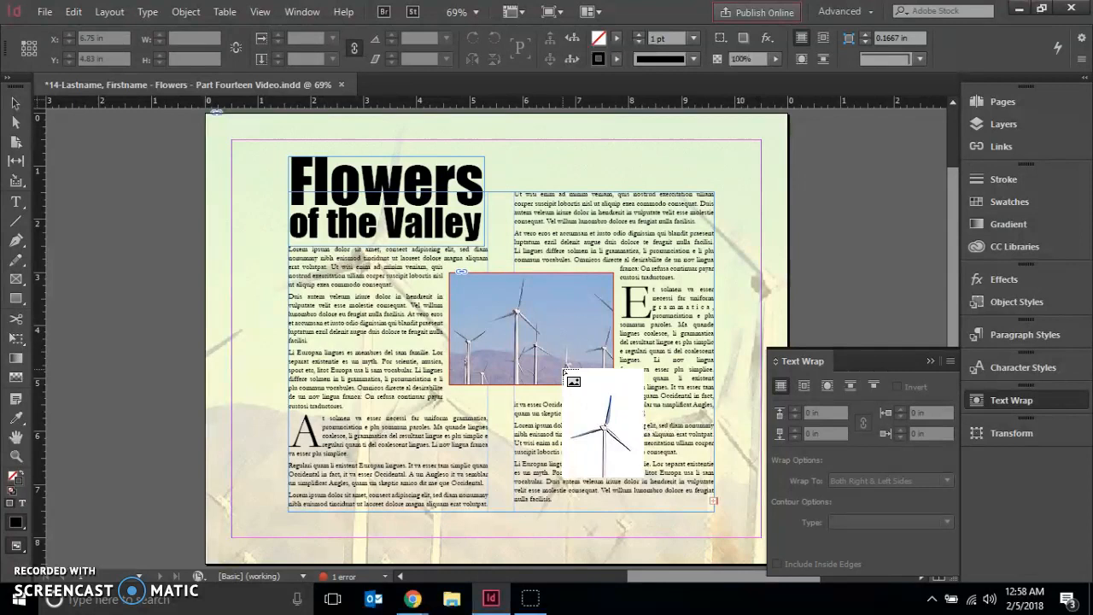
left_click(294, 165)
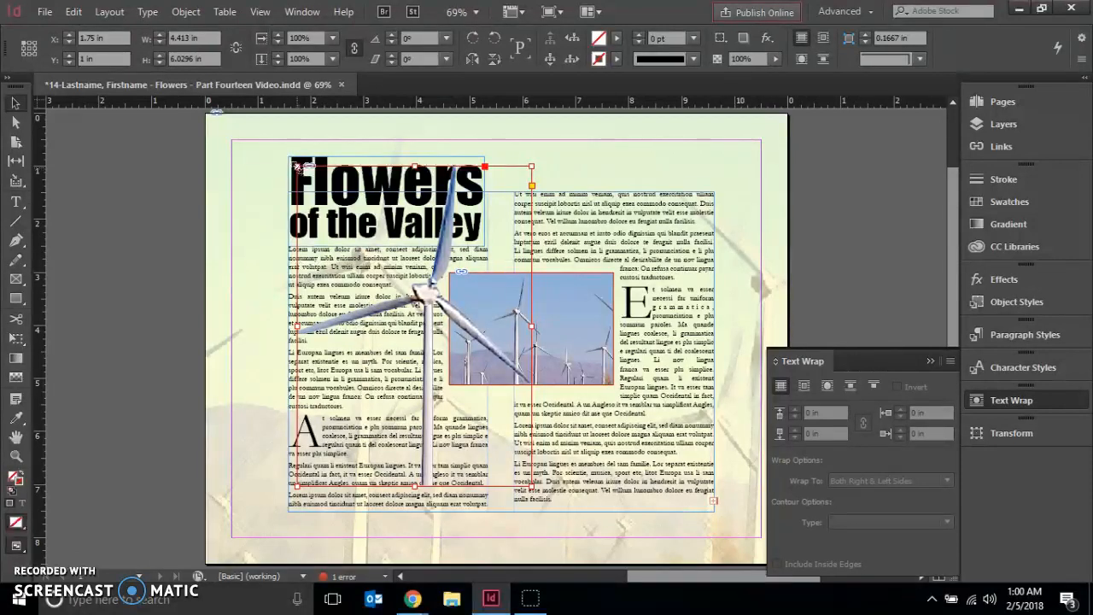
- Wrap the text around the windmill silhouette's object shape, using Photoshop Path as the contour type
left_click(781, 386)
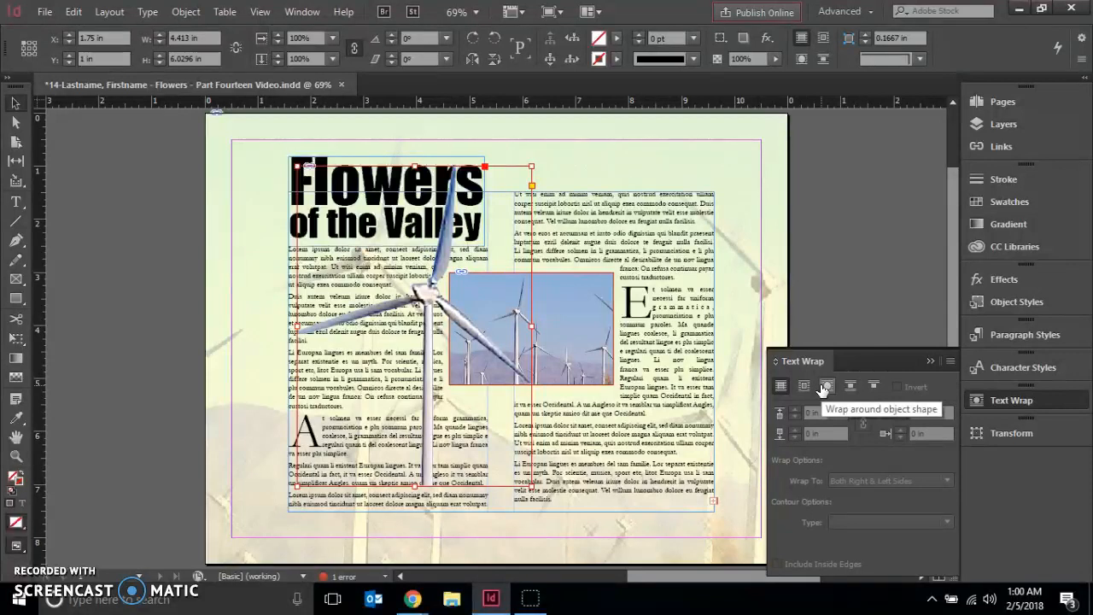
left_click(826, 386)
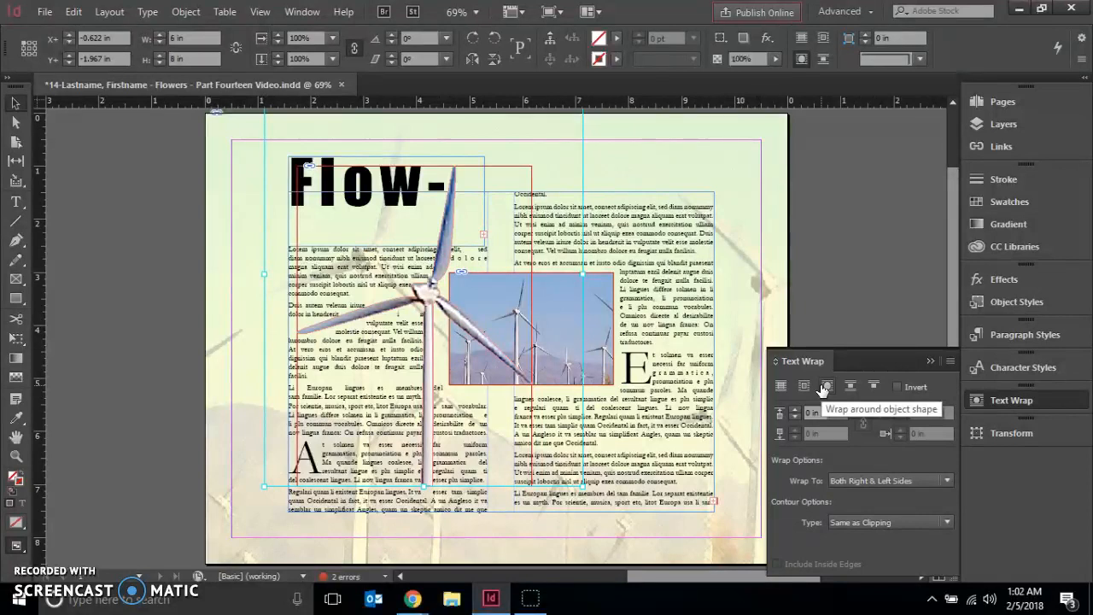
left_click(947, 480)
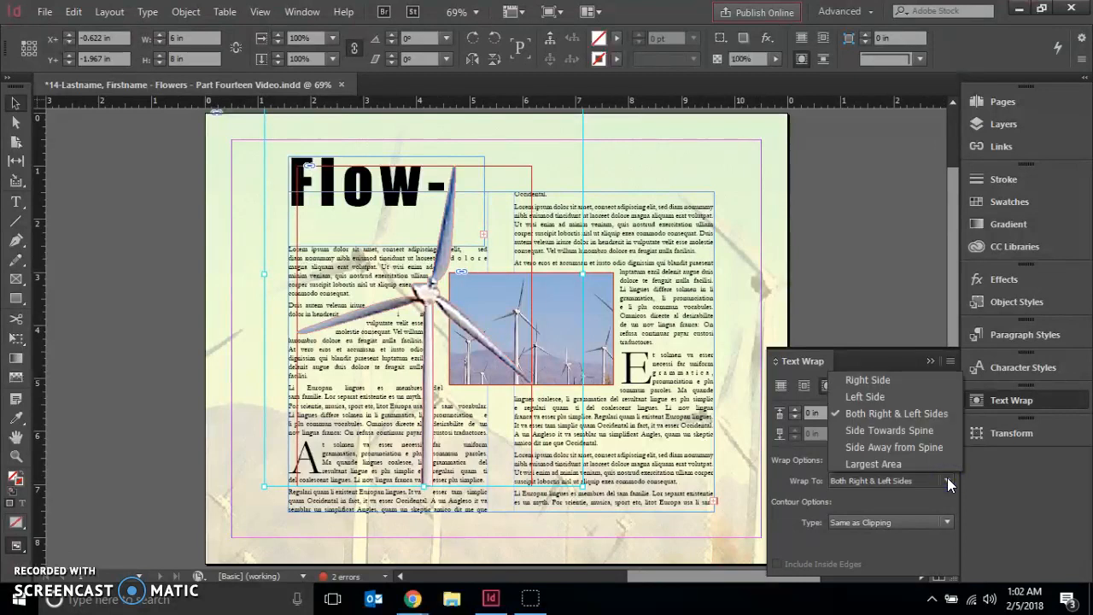
left_click(800, 519)
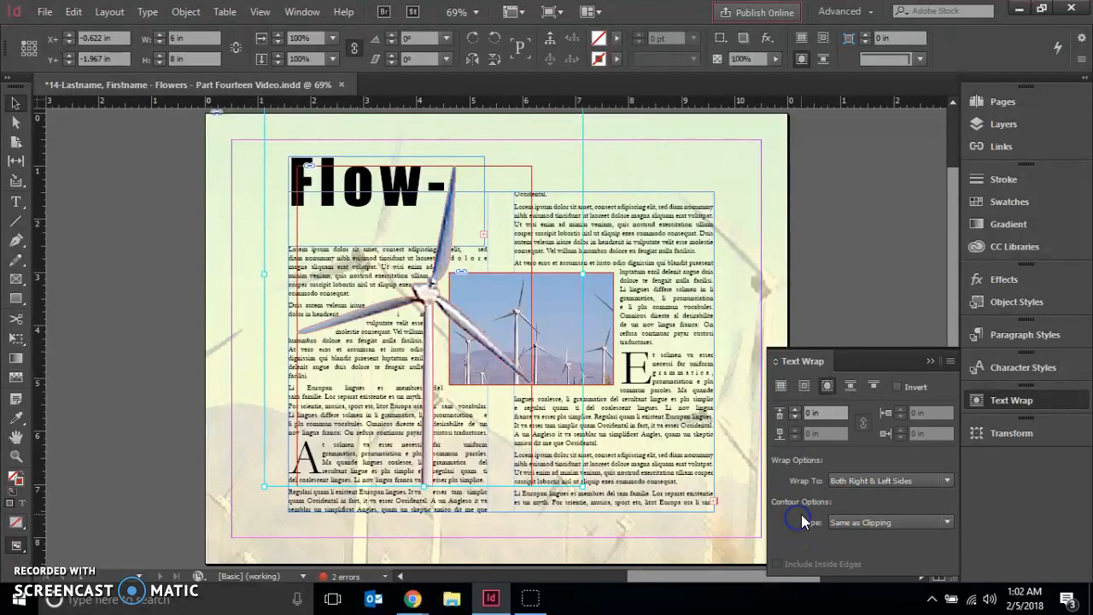
left_click(947, 521)
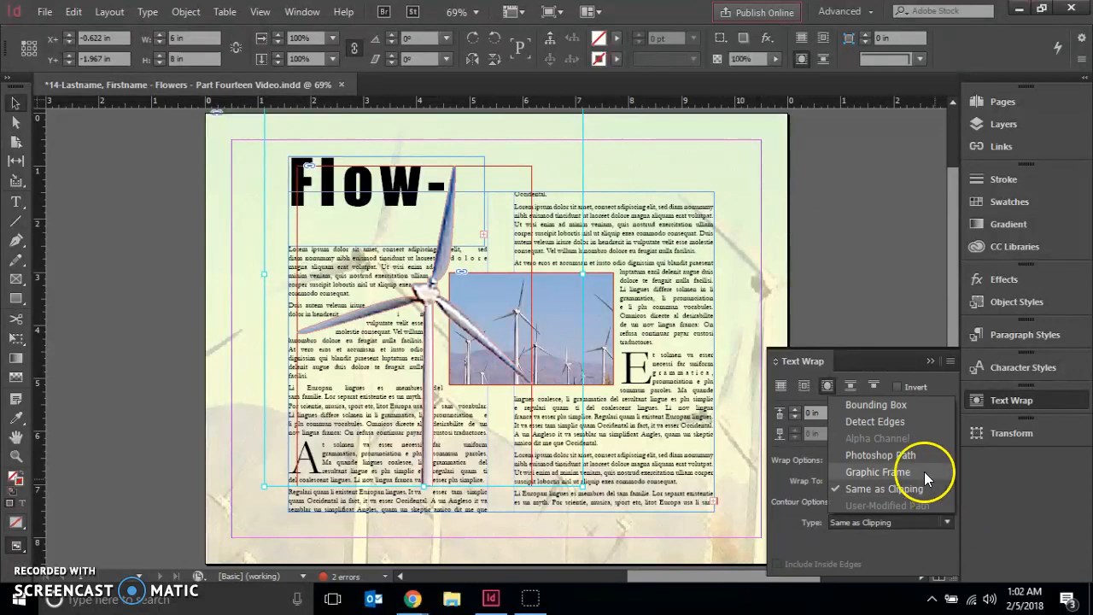
left_click(881, 455)
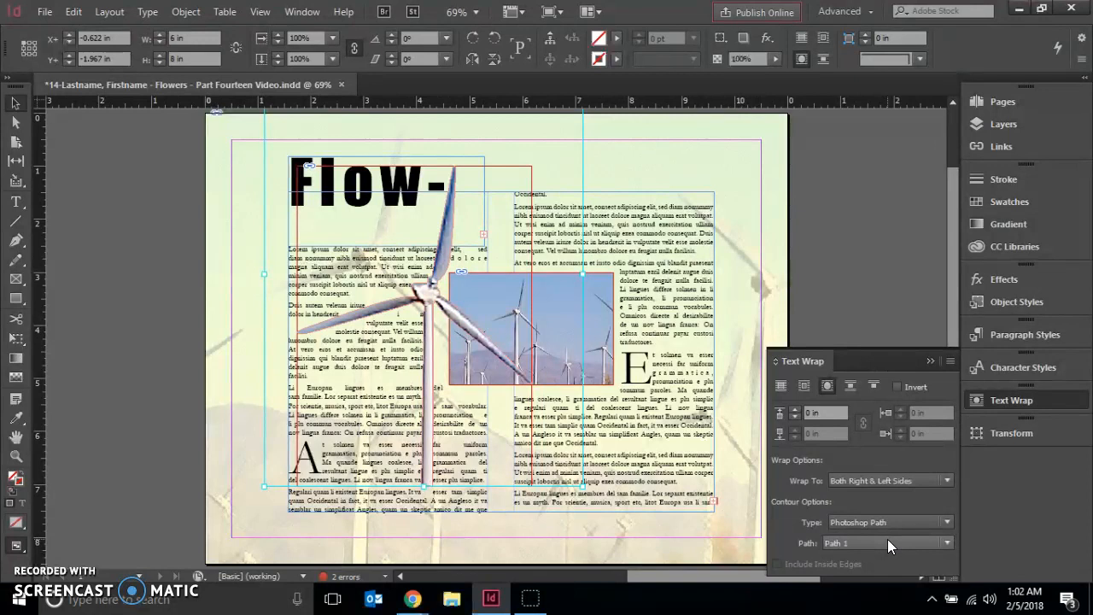
- Set the windmill silhouette's text wrap offset to 0.14 in and deselect the image
triple_click(830, 411)
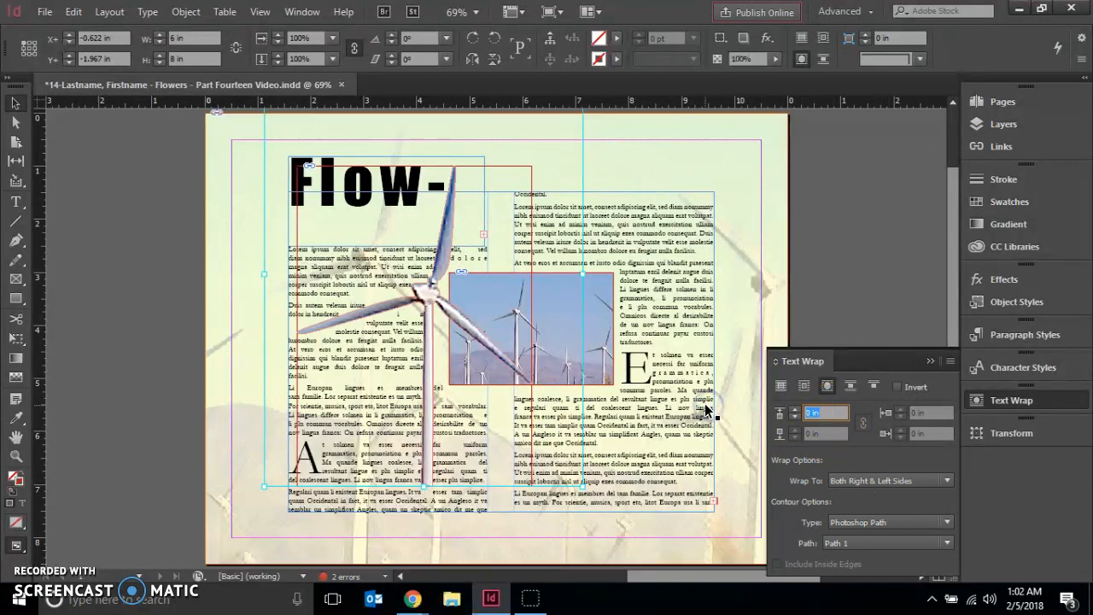
type("0.14")
key("Return")
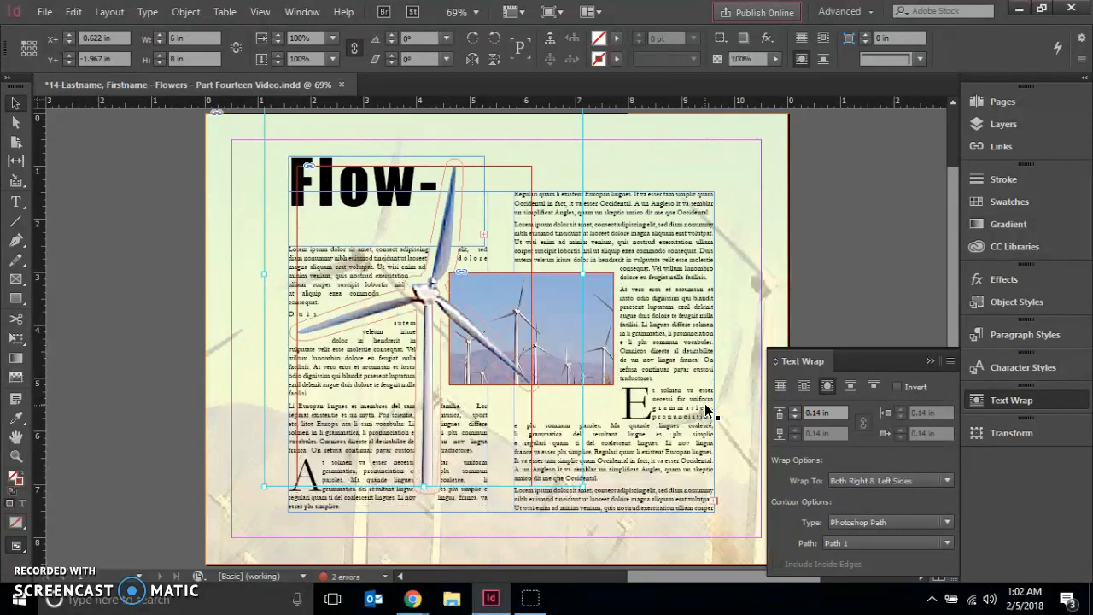
left_click(776, 425)
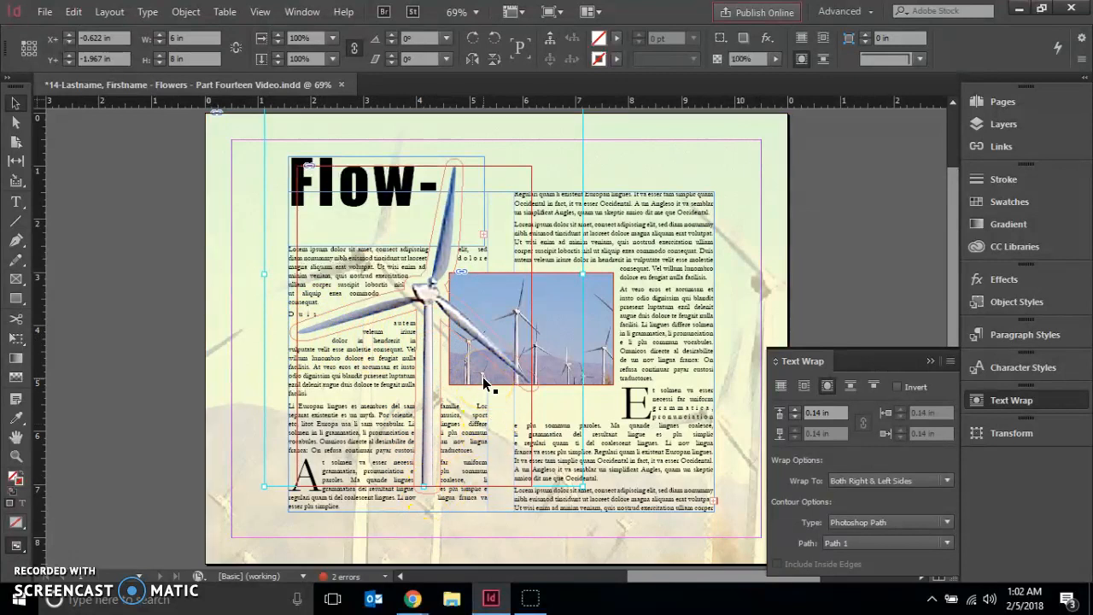
left_click(118, 169)
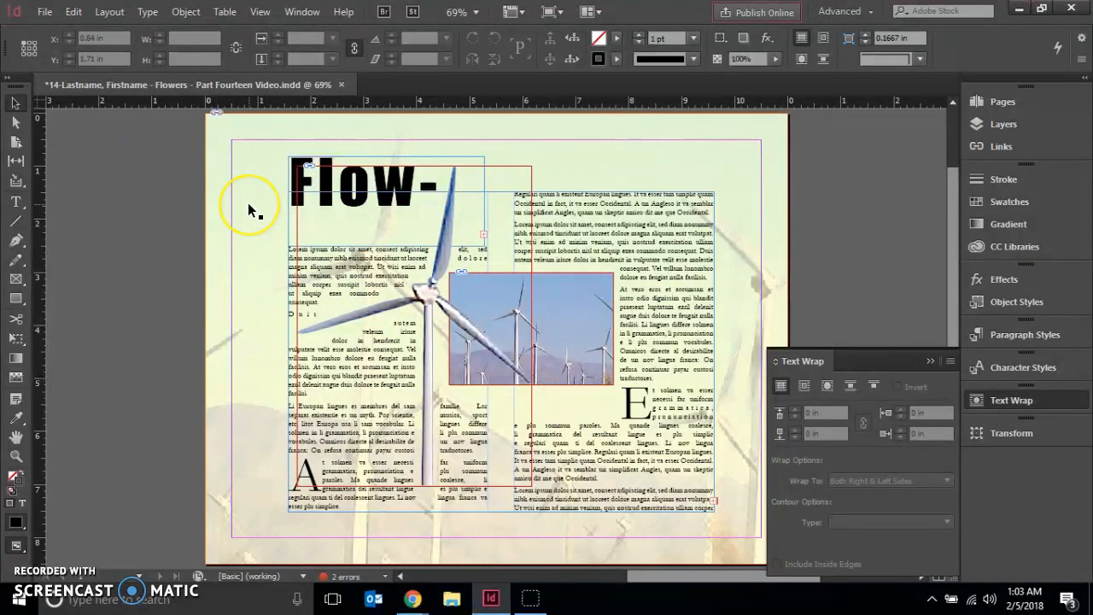
- Position the windmill silhouette's frame at X -1.25 in and Y 3.8 in
left_click(424, 266)
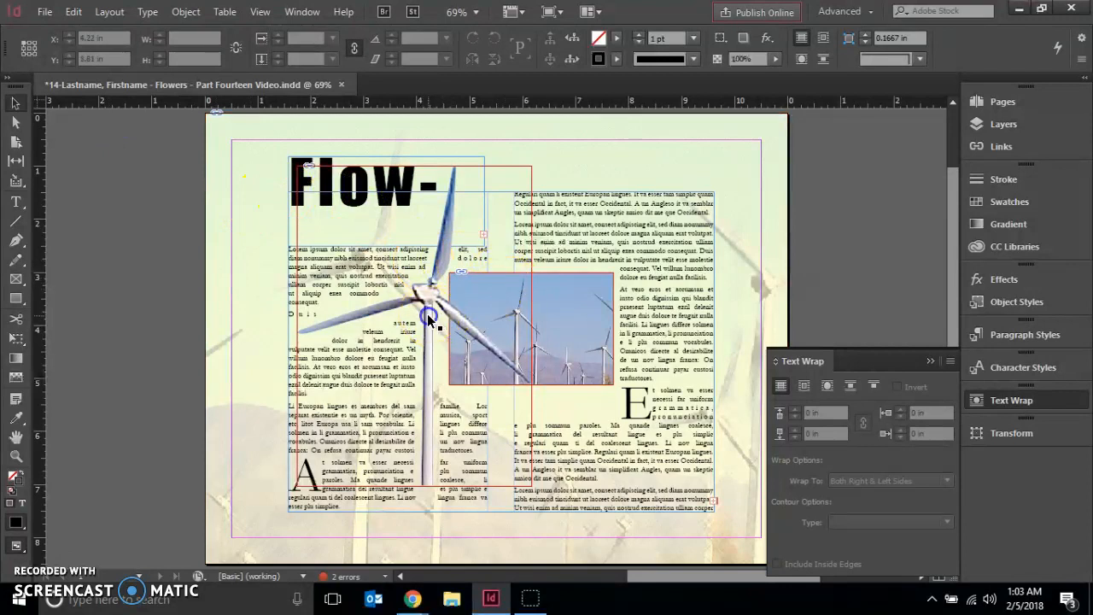
left_click(427, 313)
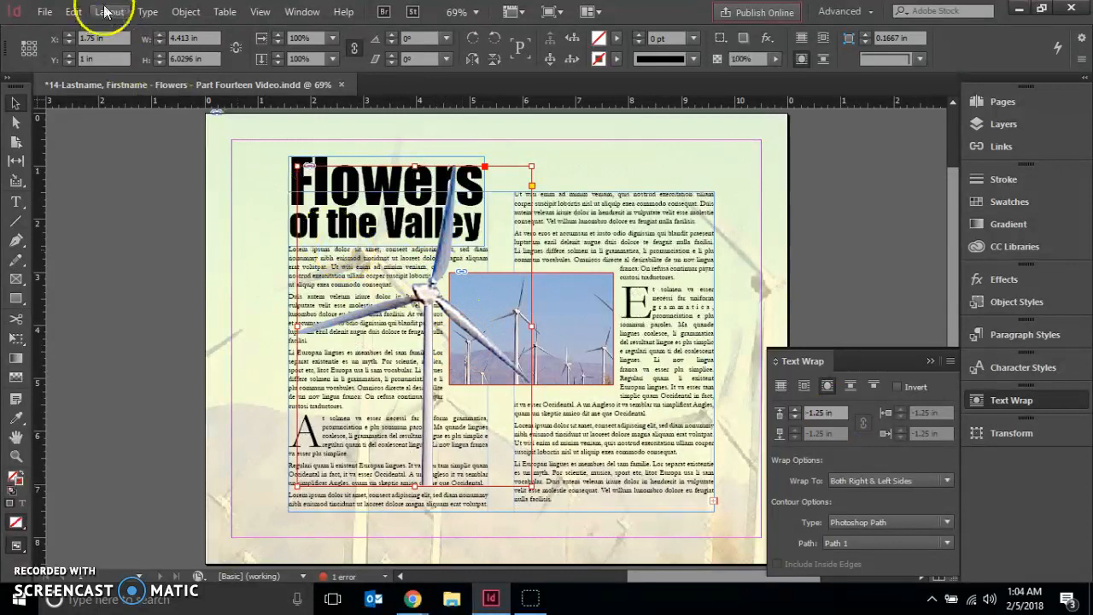
left_click(118, 40)
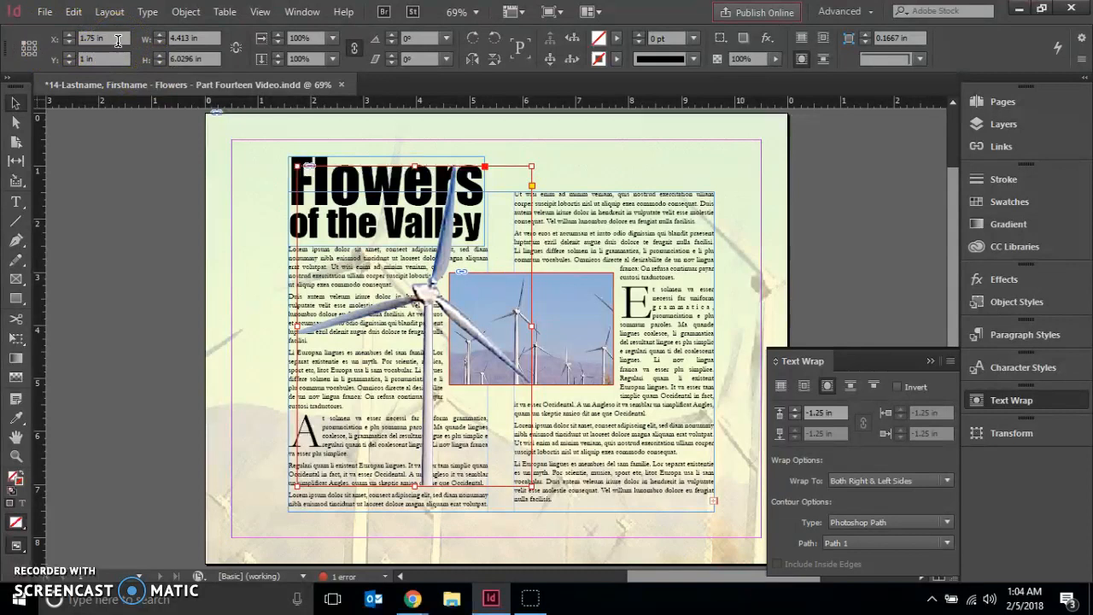
left_click(123, 43)
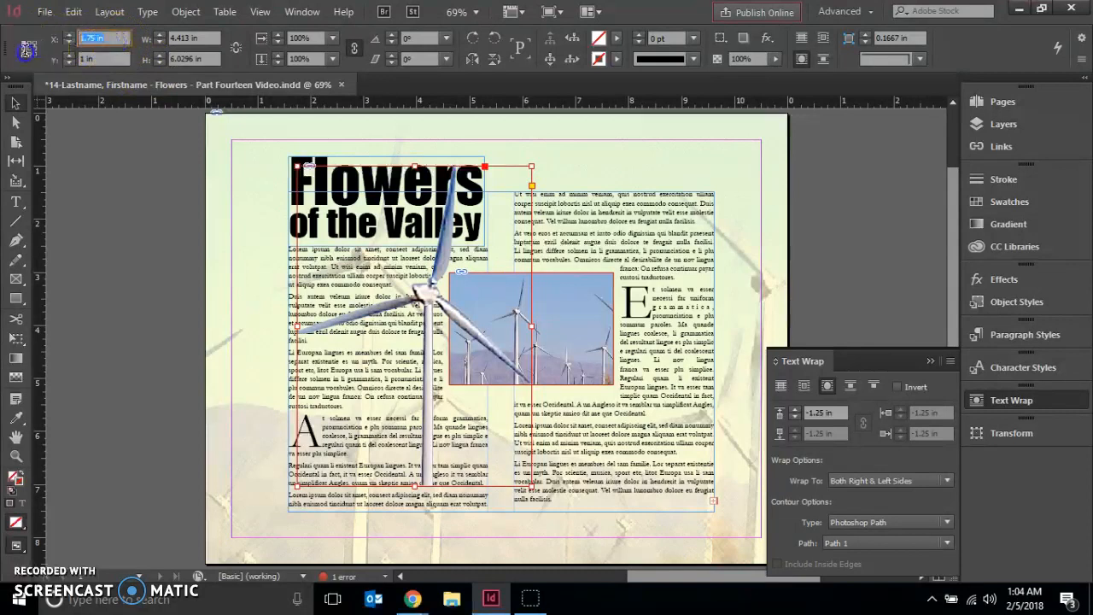
type("-1.25")
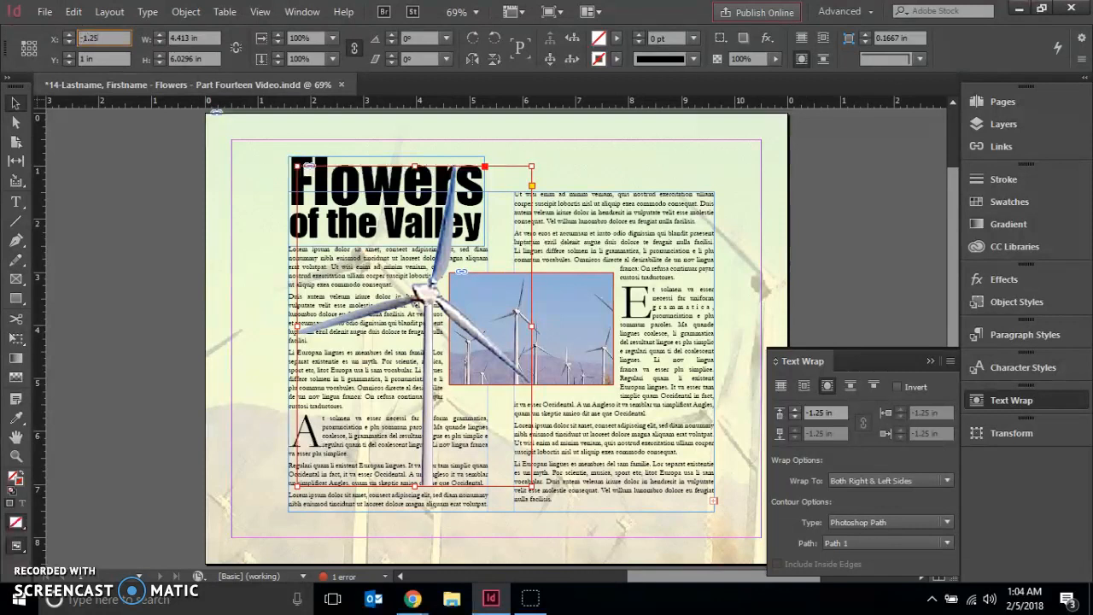
key("Return")
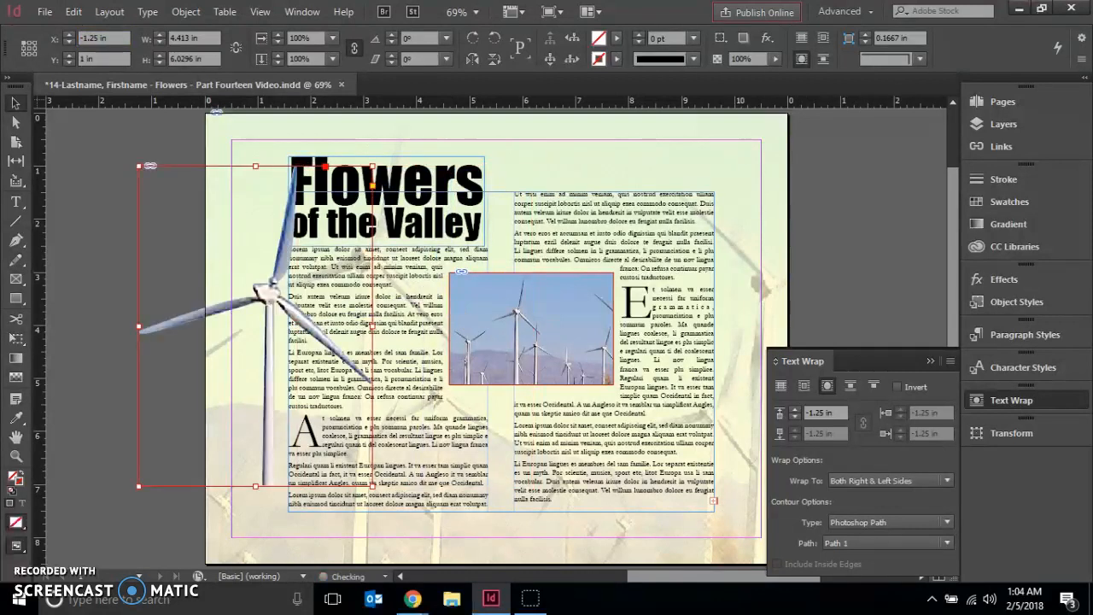
left_click(42, 61)
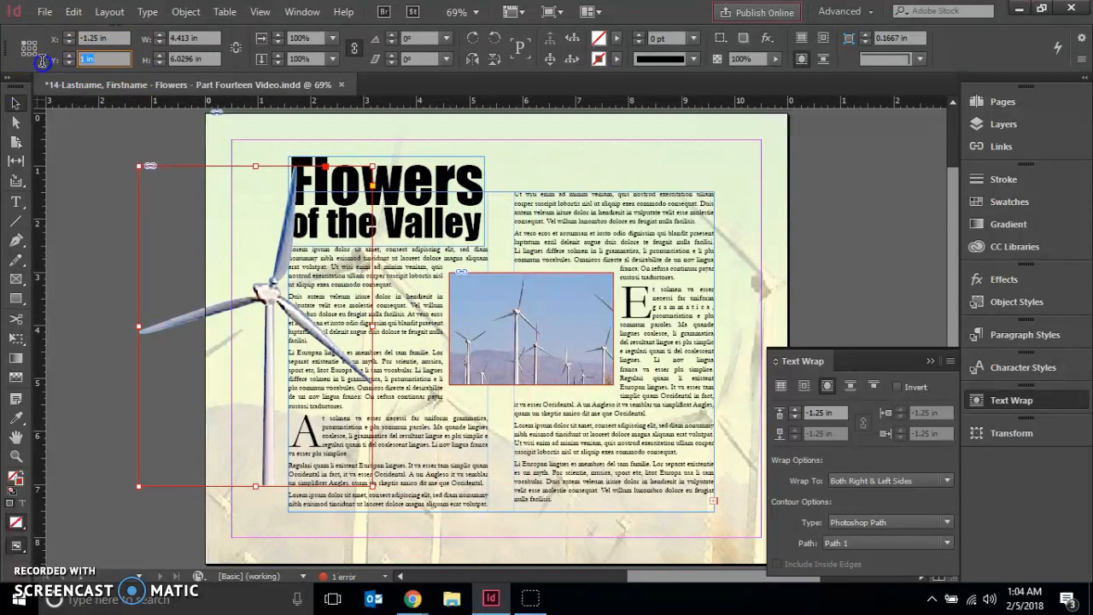
type("3.8")
key("Return")
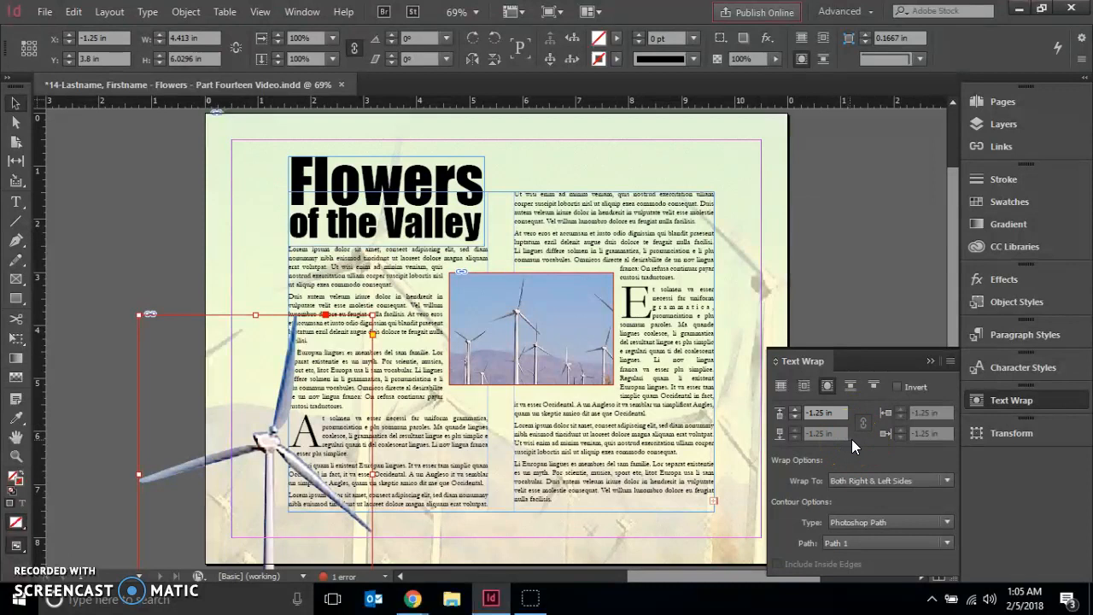
- Set the silhouette's wrap to Right Side and nudge the windmill to about X -1.33 in, Y 3.86 in
left_click(921, 480)
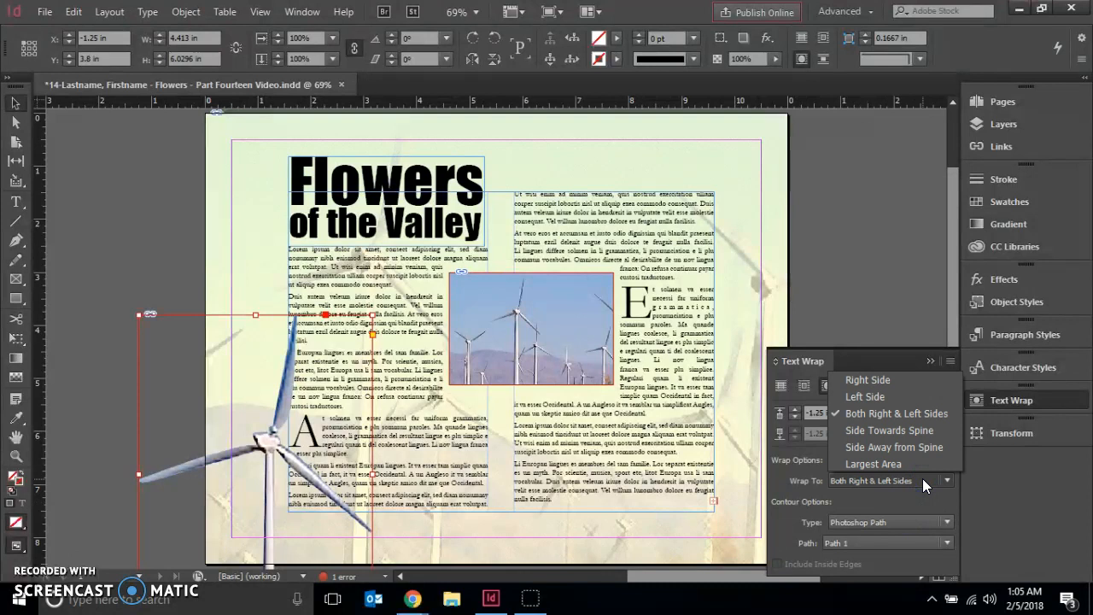
left_click(868, 377)
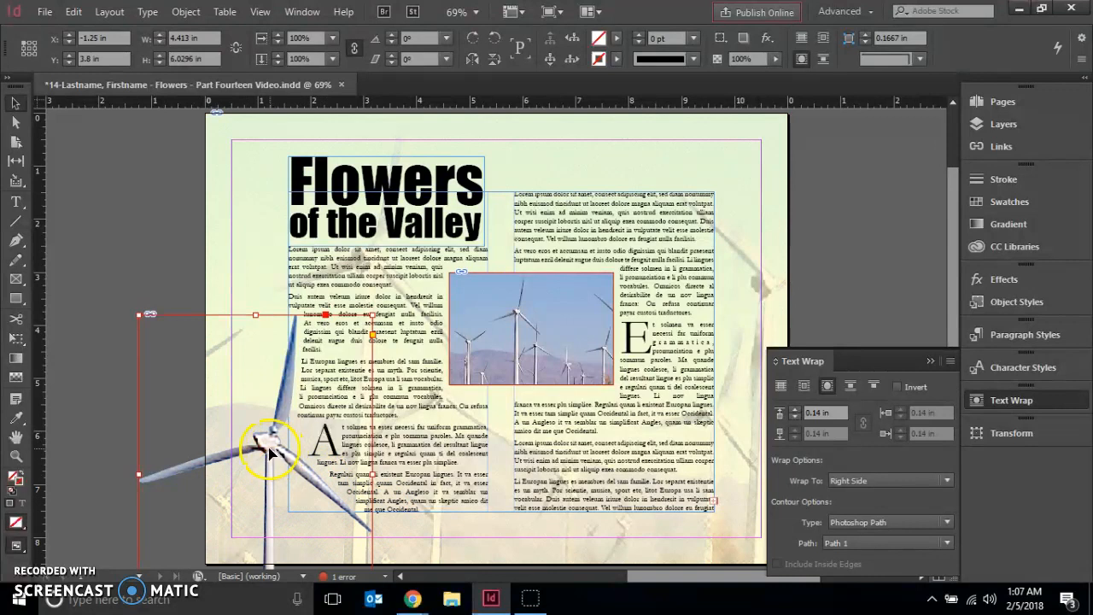
left_click_drag(267, 452, 266, 456)
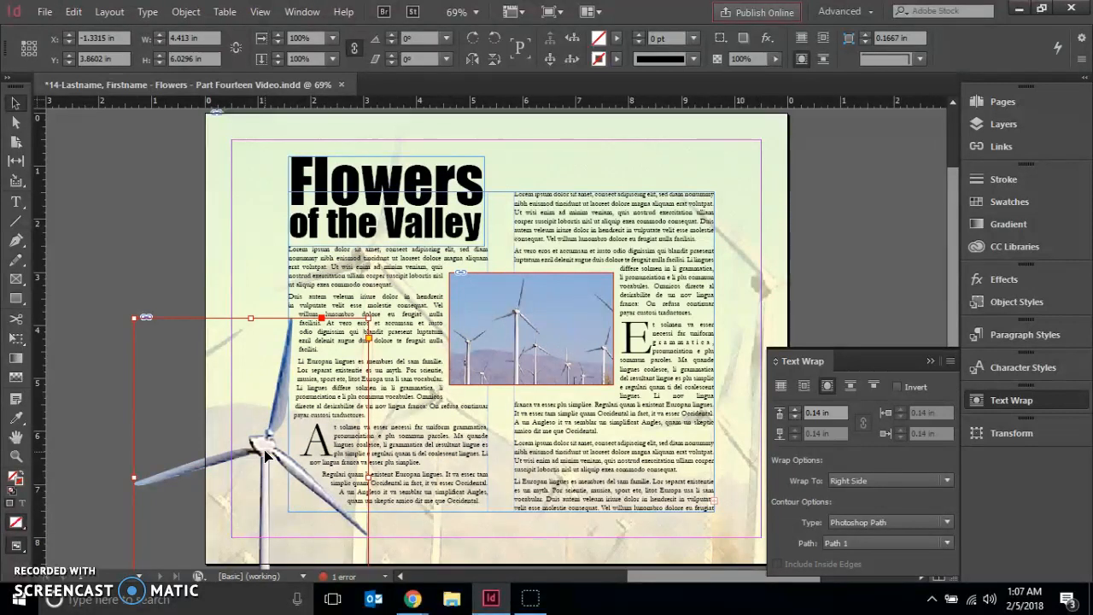
left_click(134, 235)
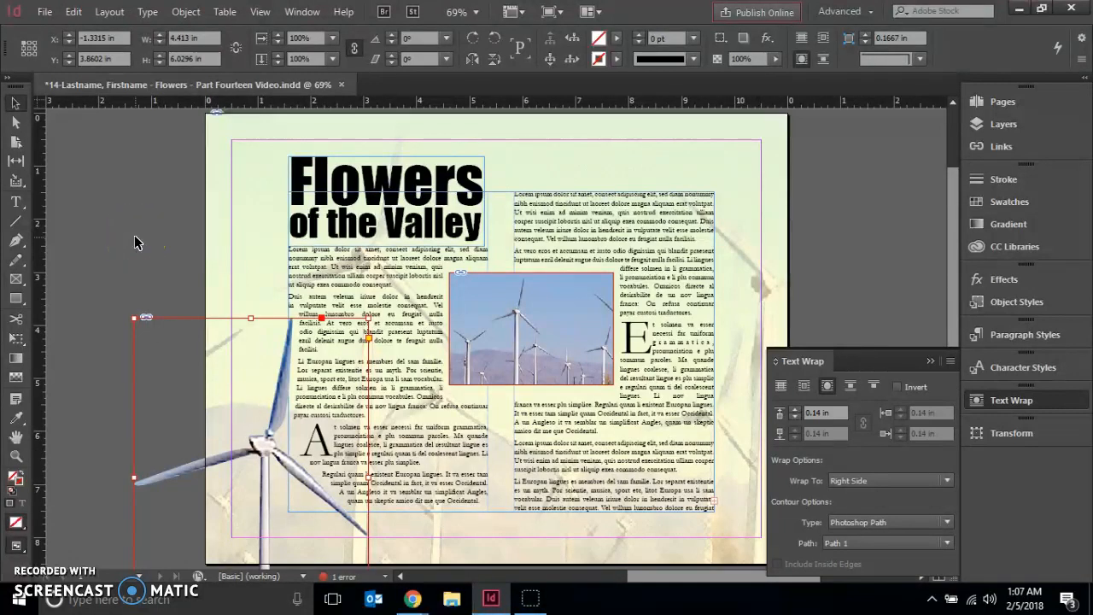